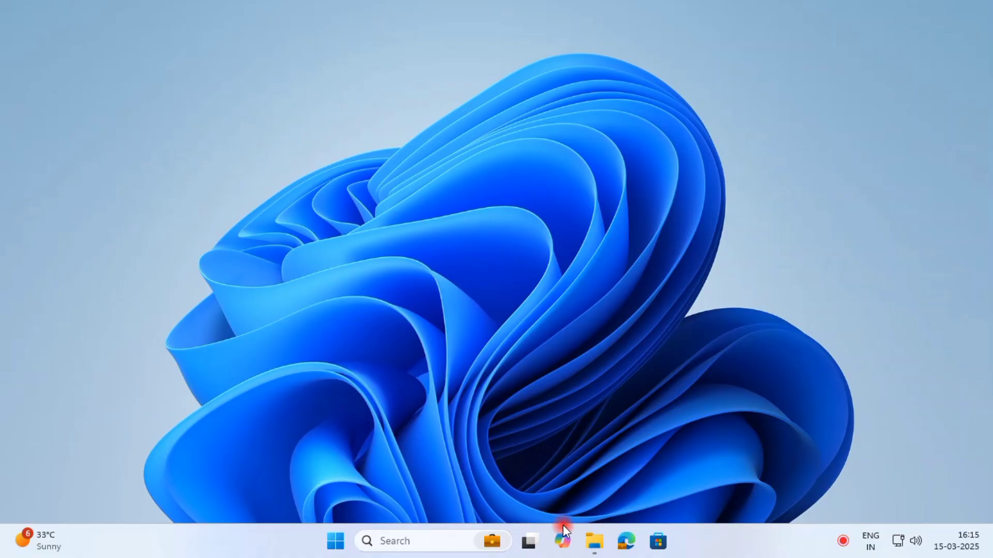
Refresh the desktop, then search Windows for 'chr' from the taskbar
right_click(546, 263)
left_click(636, 336)
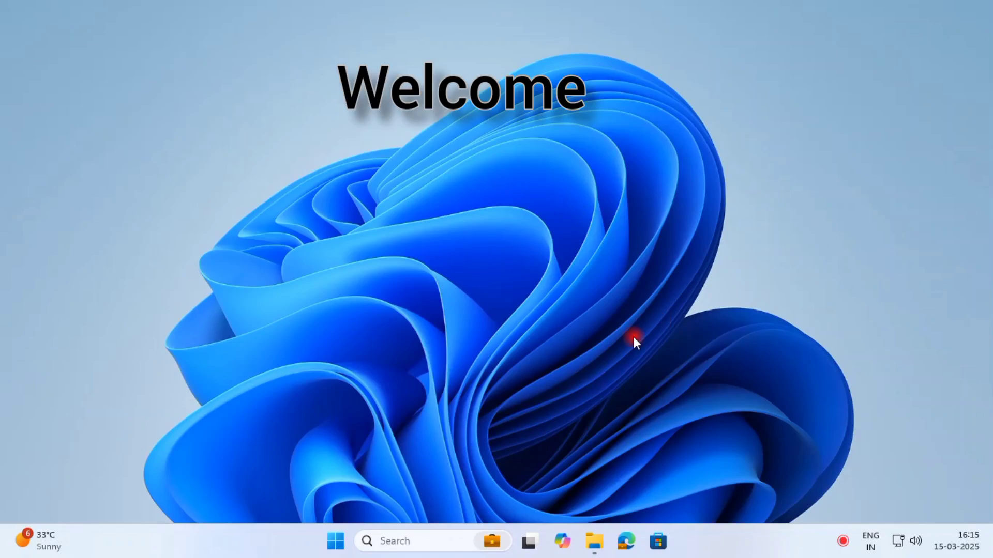
left_click(414, 540)
type("ch")
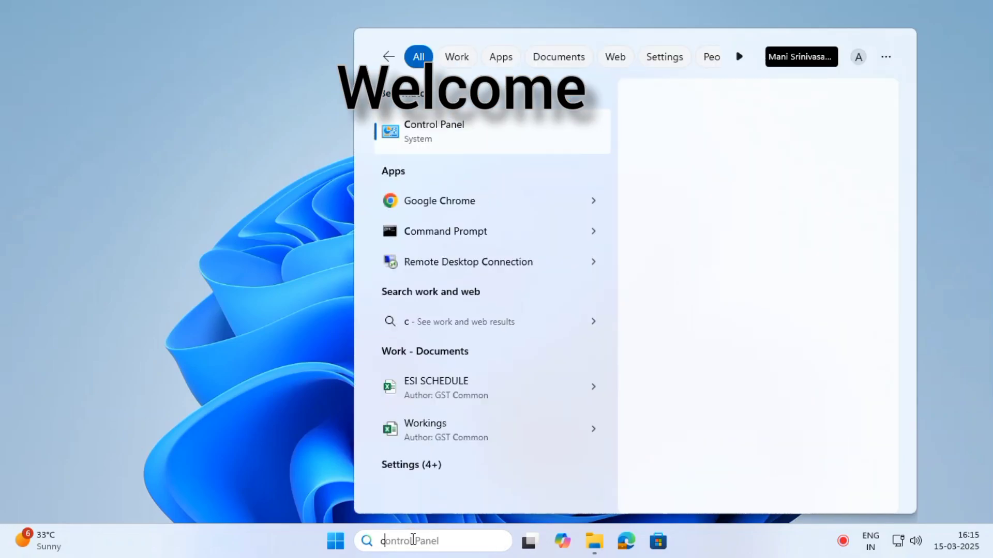
type("r")
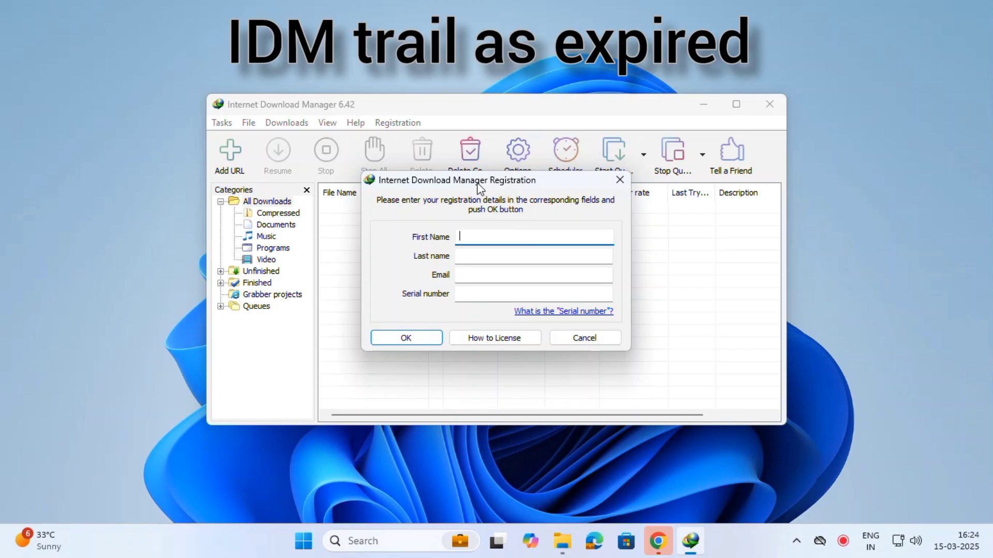
Drag the IDM Registration dialog slightly to the left by its title bar
left_click_drag(475, 182, 453, 179)
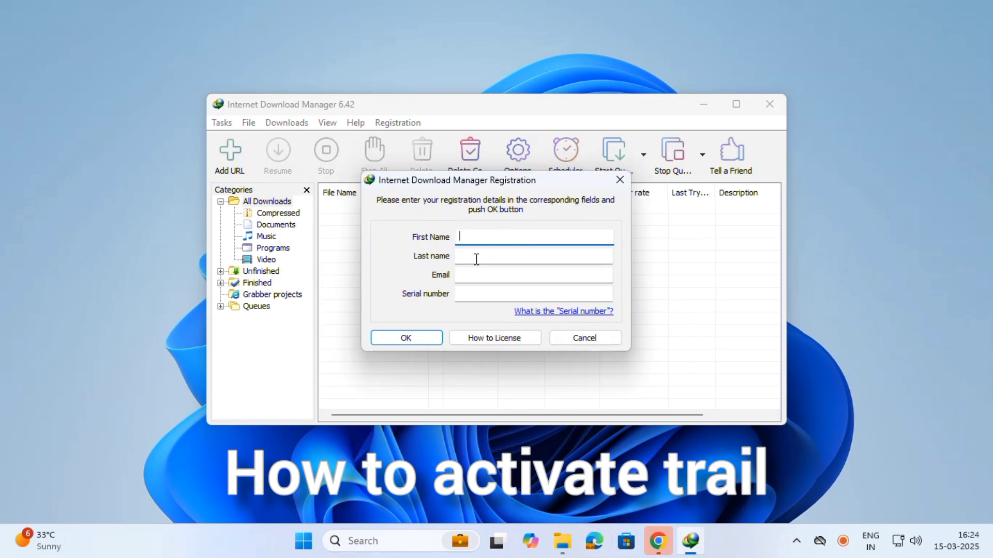
left_click_drag(475, 182, 453, 179)
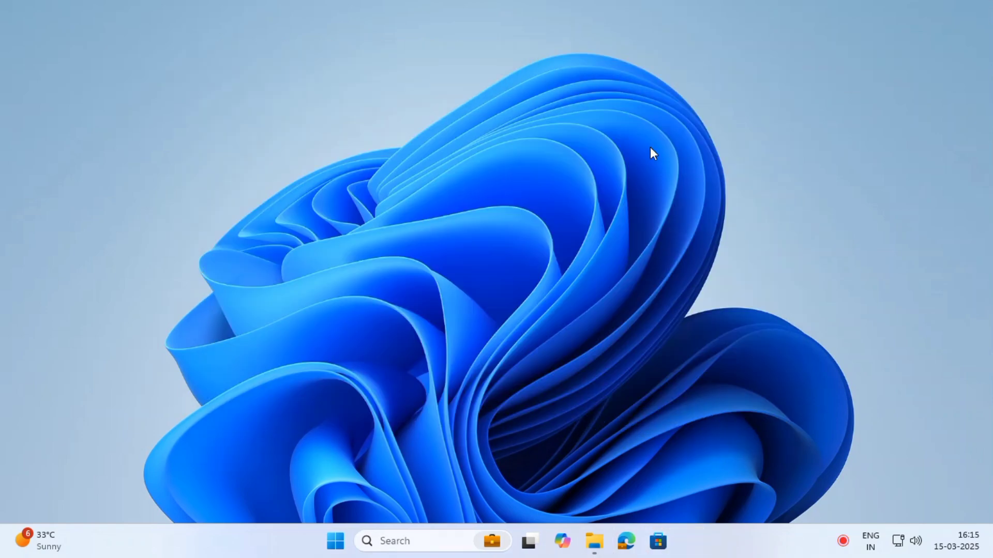
Launch Google Chrome from a Windows search for 'chr' and close its regular window
left_click(426, 540)
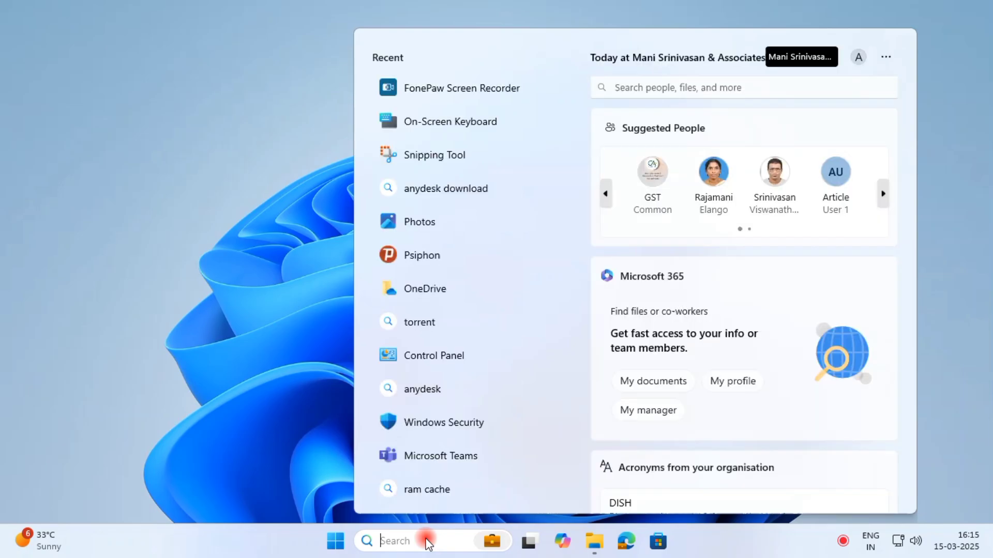
type("chr")
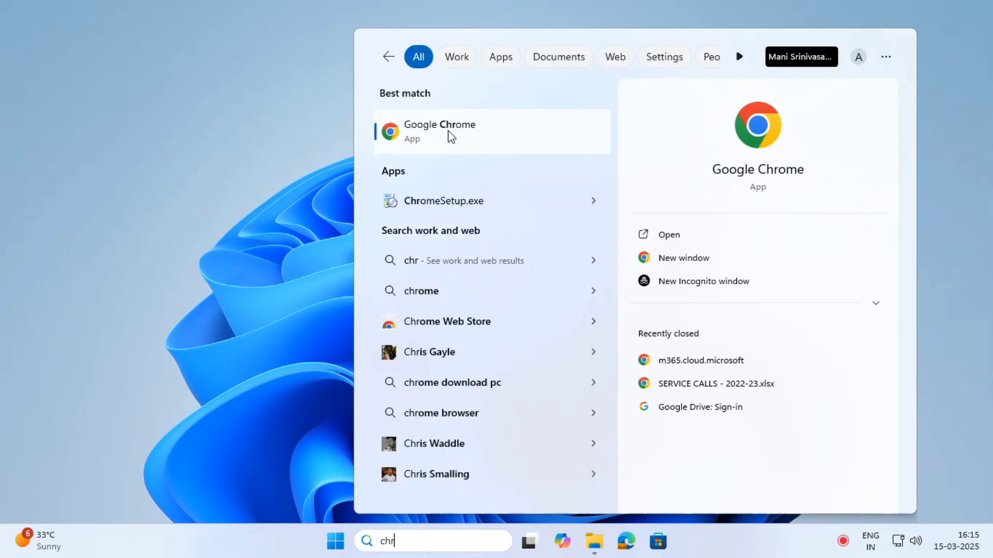
left_click(448, 131)
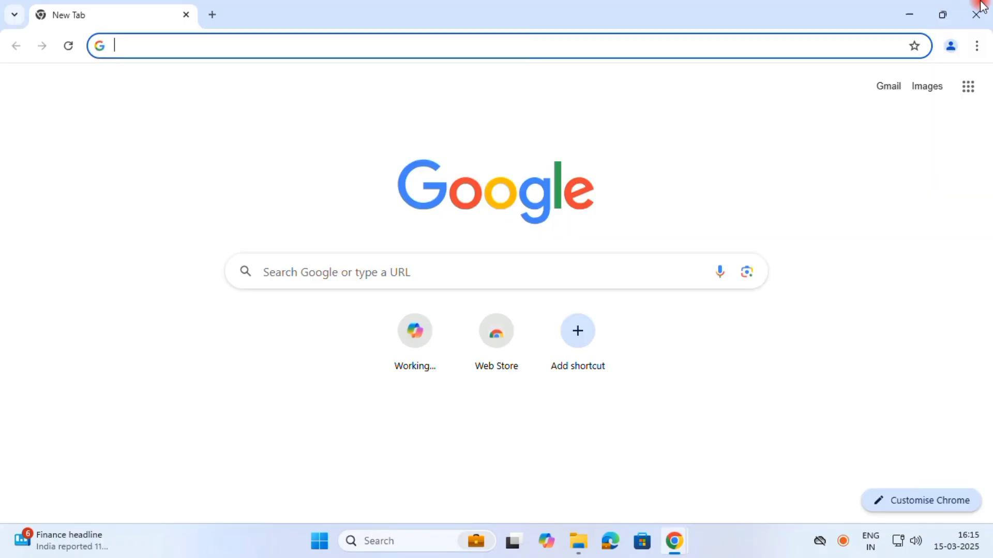
left_click(979, 6)
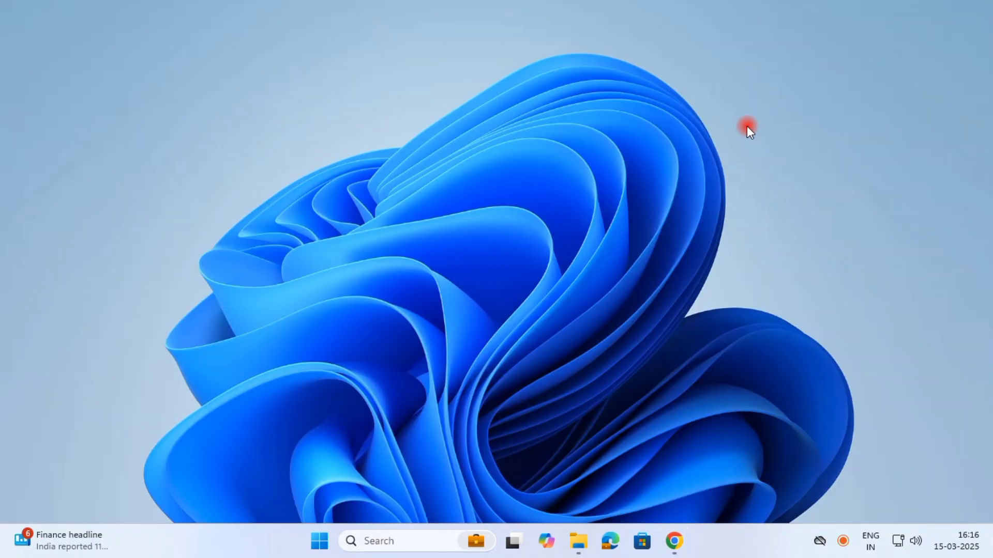
In a new Incognito window, search Google for 'internet download manager'
left_click(674, 541)
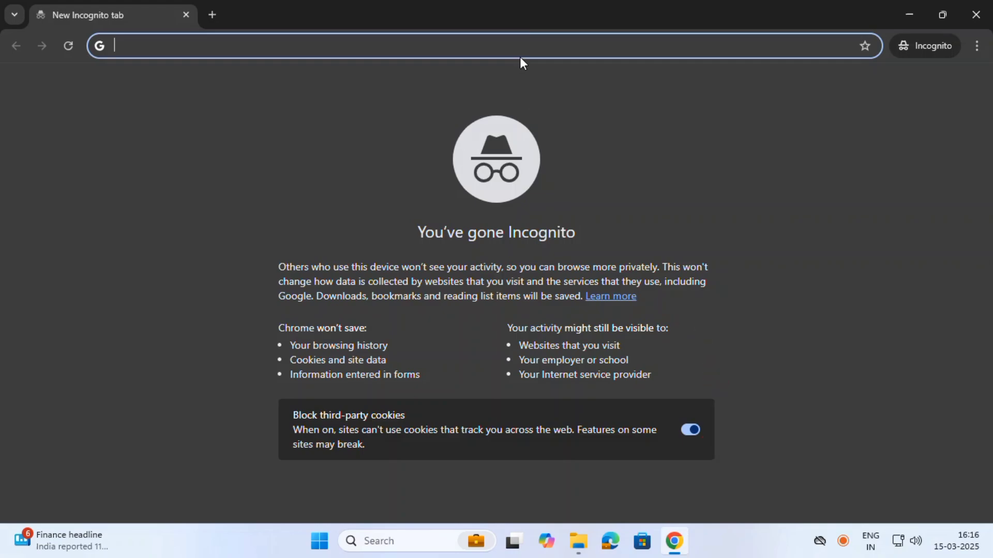
type("i")
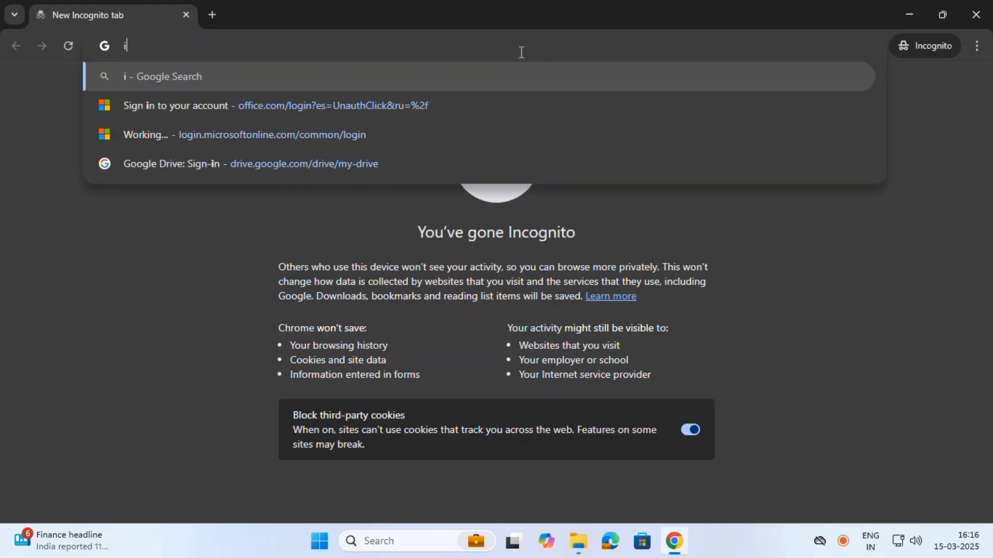
type("nterne")
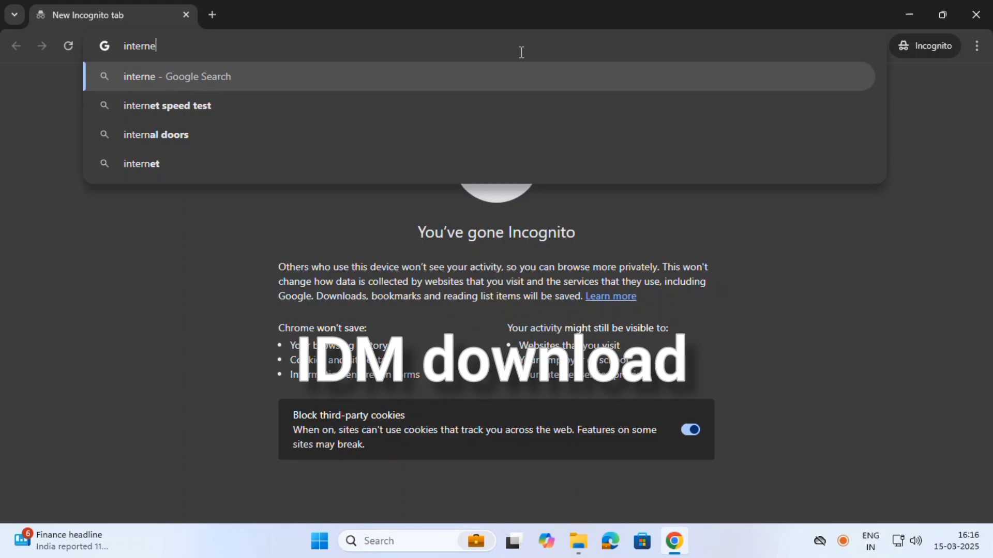
type("t downl")
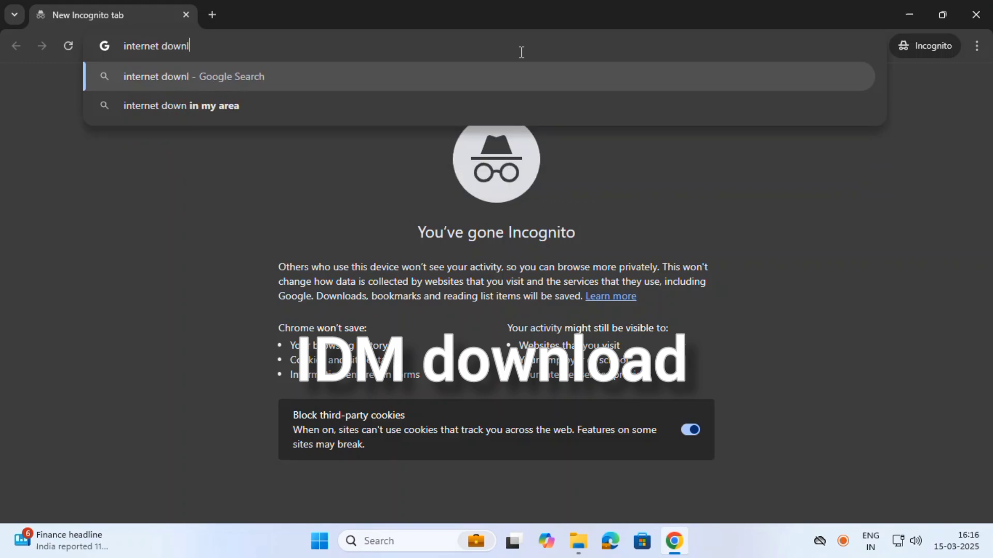
type("oad manager")
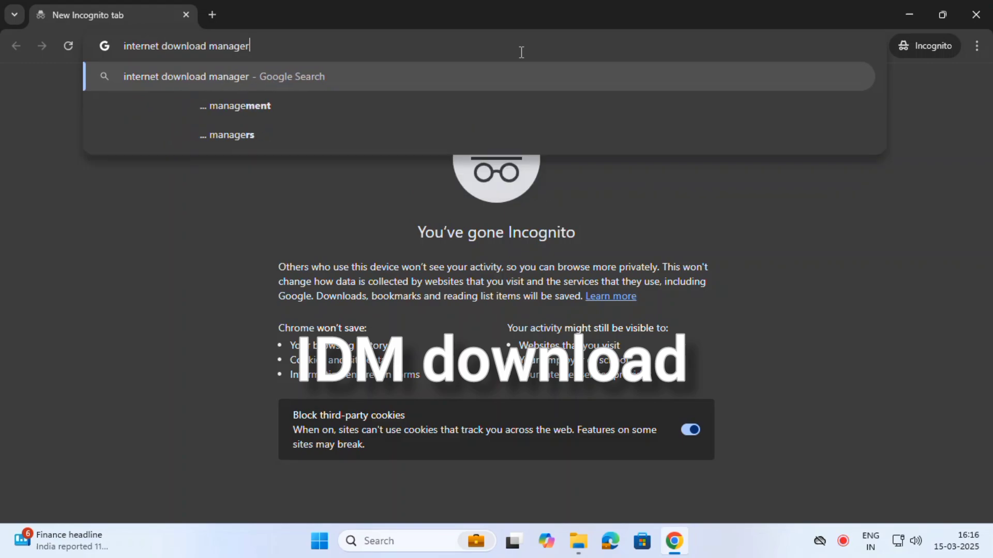
key("Return")
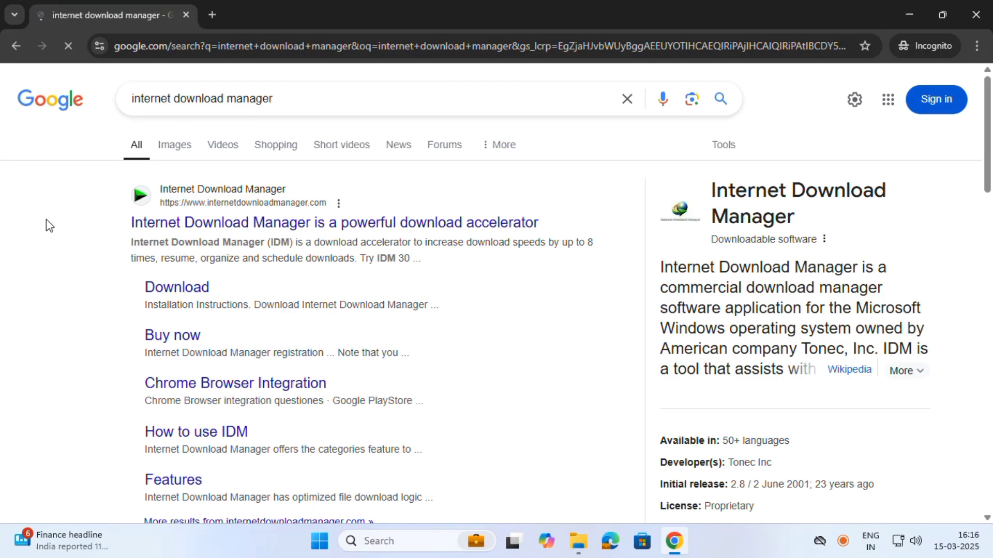
Open the internetdownloadmanager.com result and scroll the homepage back to the 30-day free trial offer
left_click(159, 193)
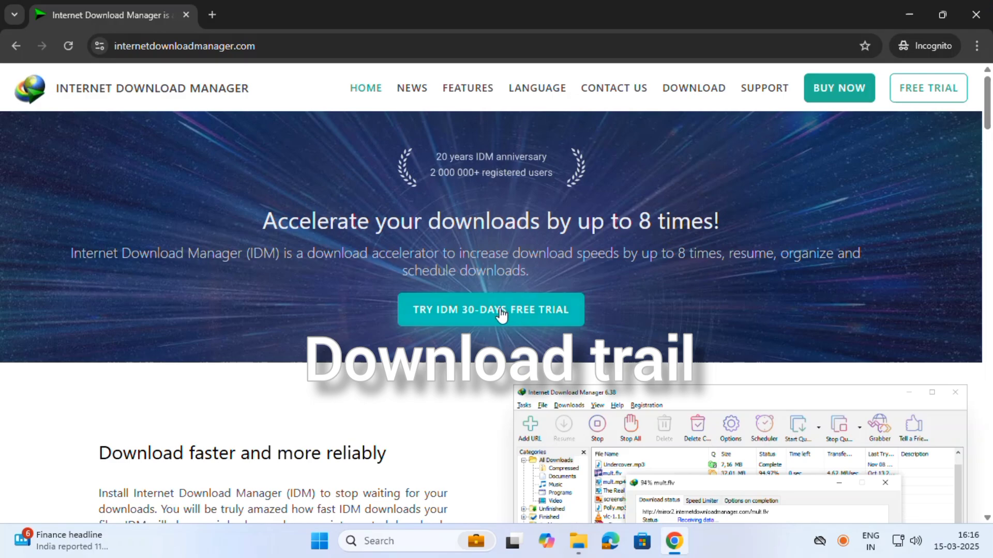
scroll(474, 271, "down", 5)
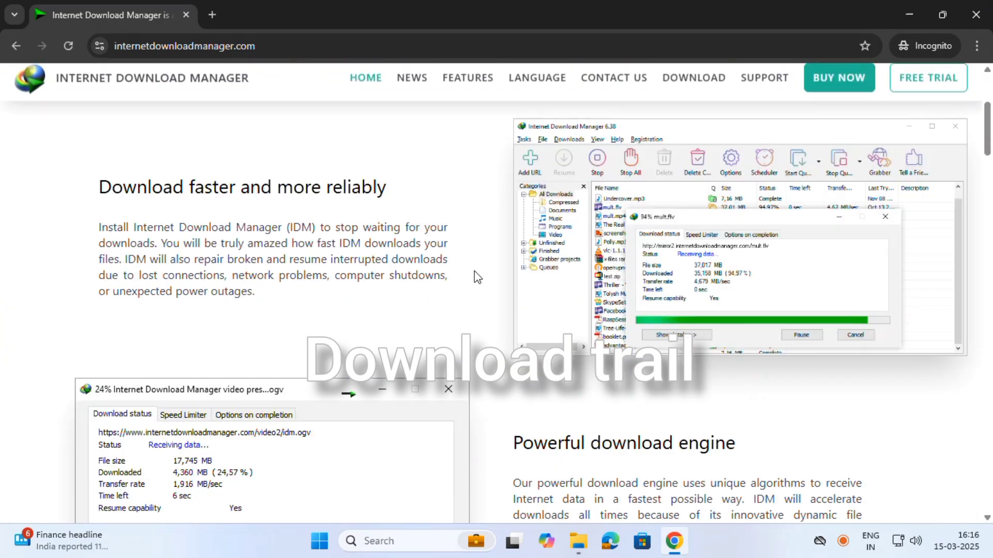
scroll(475, 271, "up", 3)
scroll(588, 318, "down", 3)
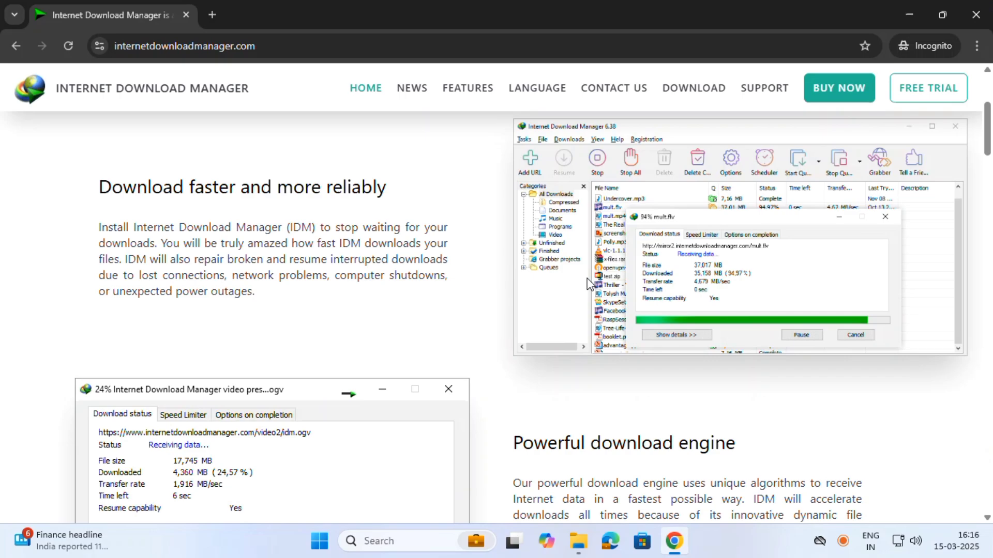
scroll(588, 278, "up", 3)
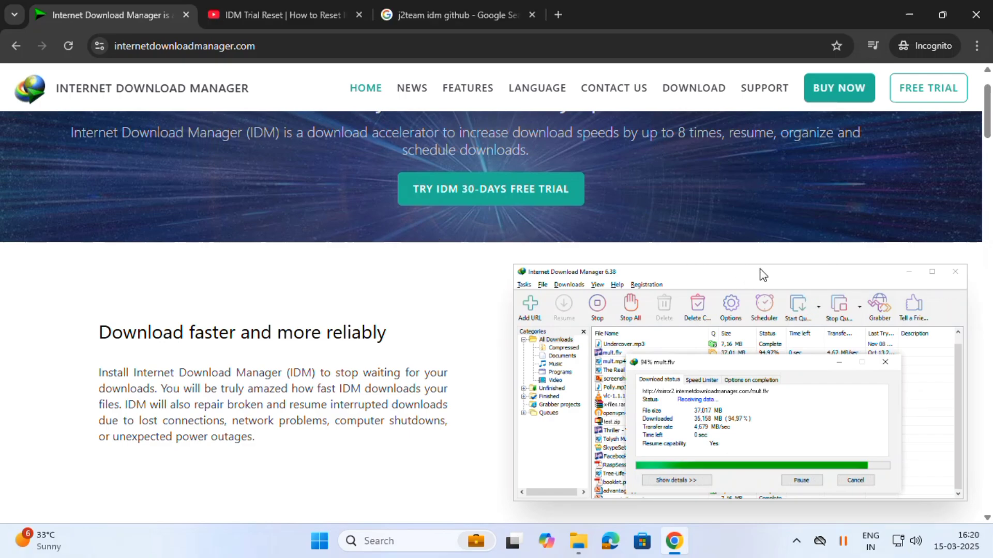
Save the IDM trial installer idman642build27.exe to Downloads and open the downloads list
left_click(498, 192)
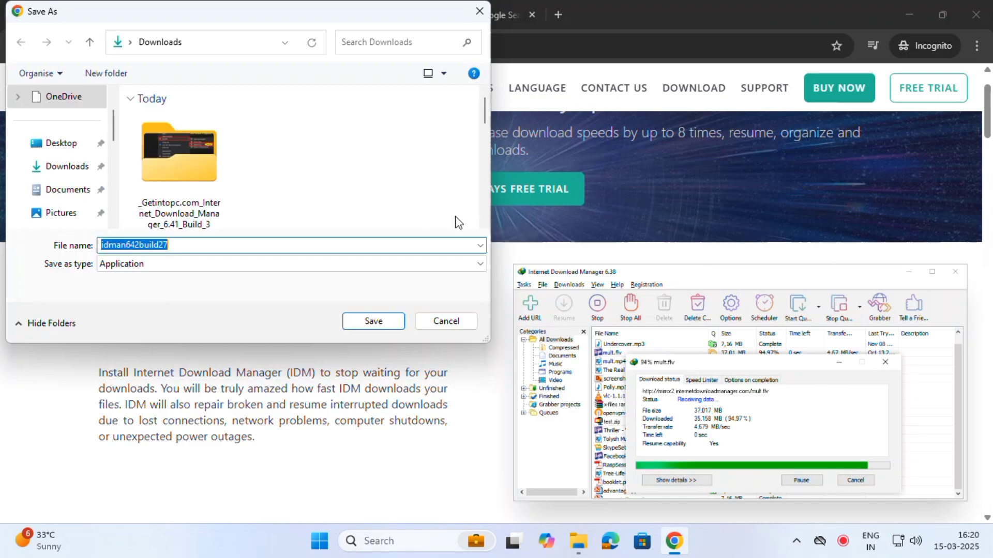
left_click(389, 324)
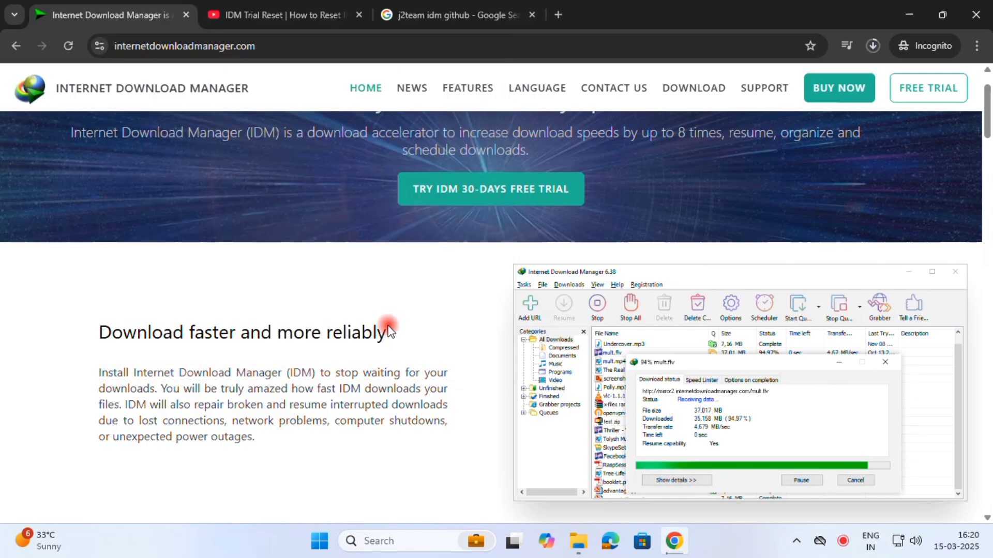
left_click(877, 45)
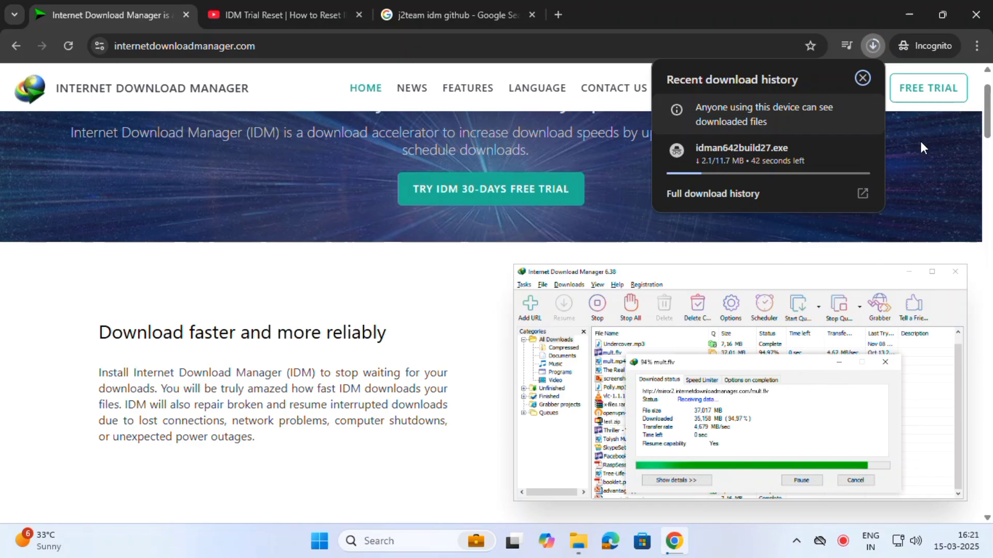
left_click(712, 194)
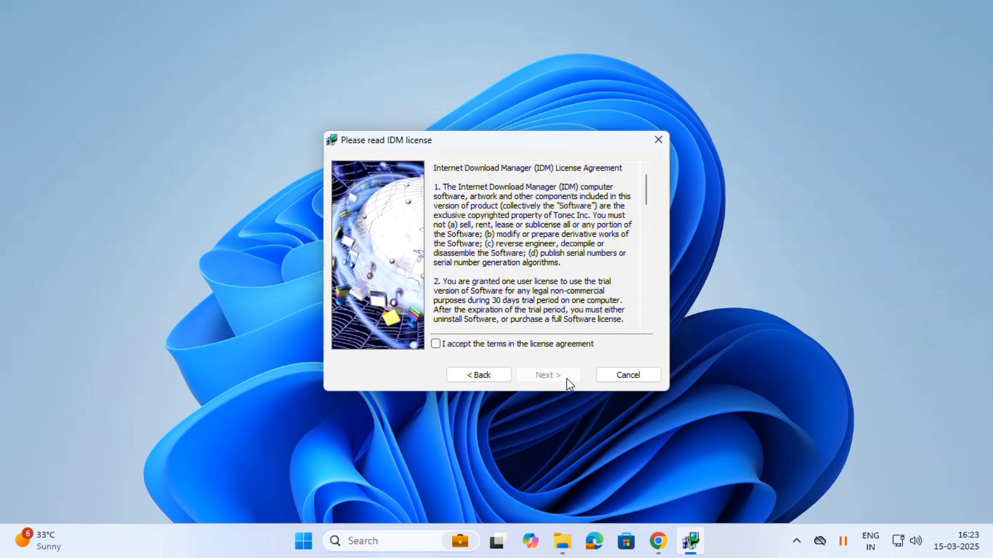
Accept the license and install IDM into C:\Program Files (x86)\Internet Download Manager, then finish
left_click(514, 345)
left_click(549, 376)
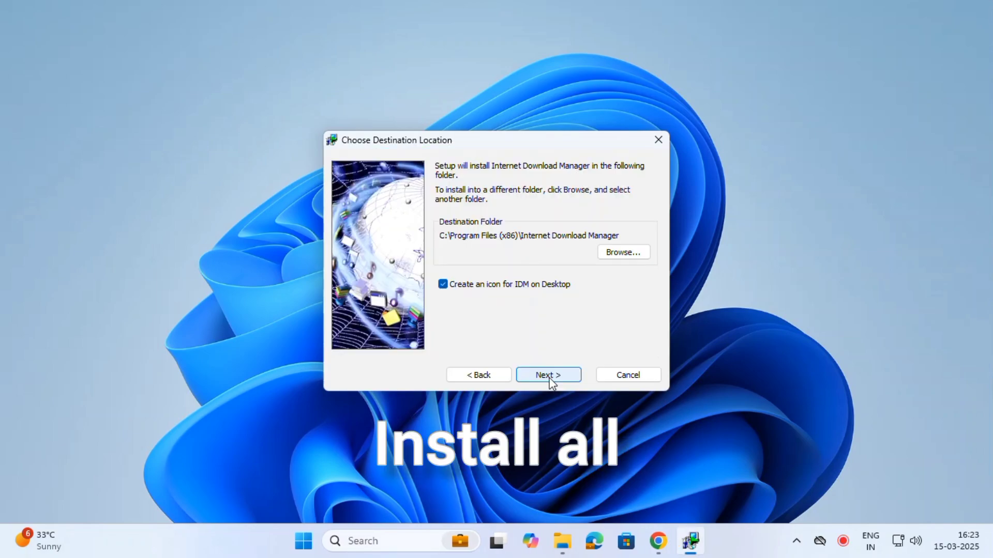
left_click(549, 375)
left_click(549, 376)
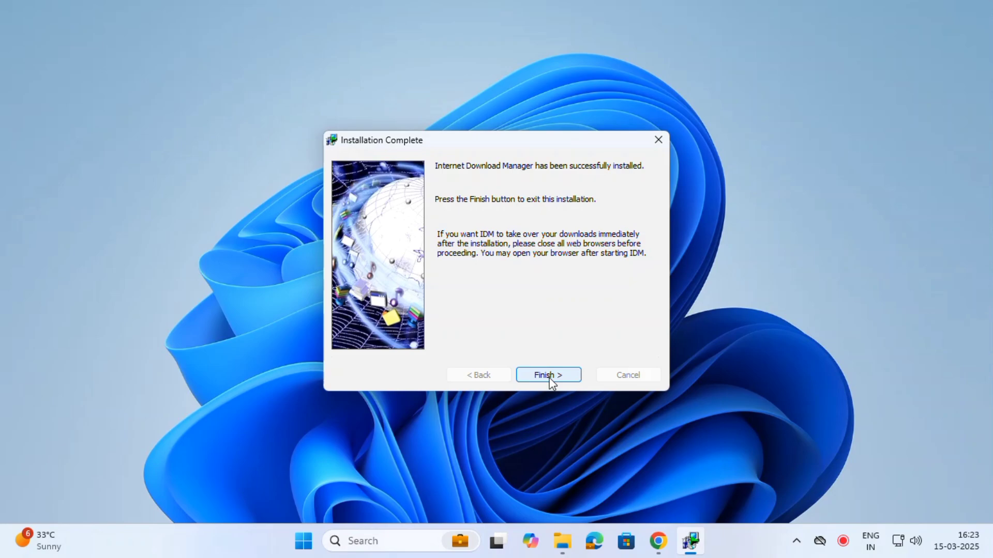
left_click(548, 376)
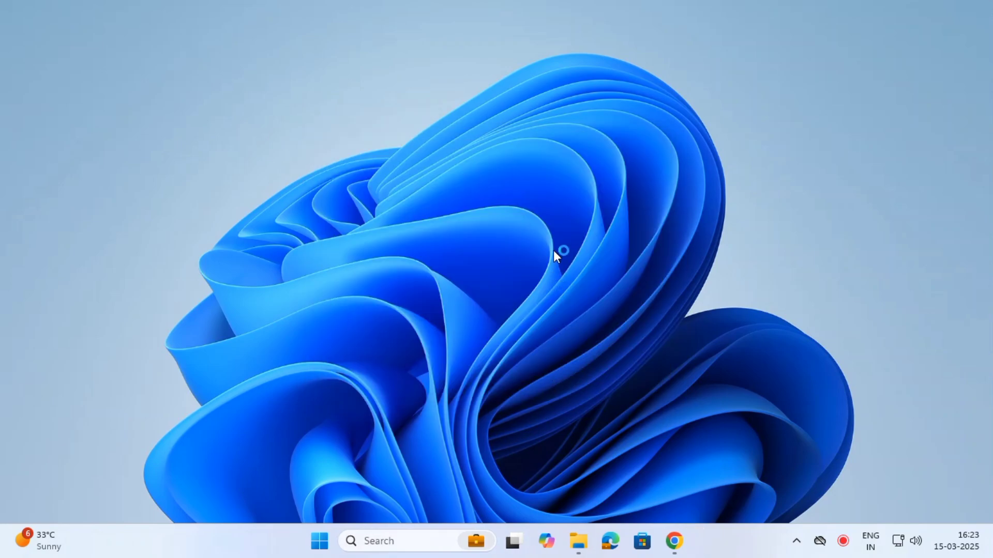
Refresh the desktop and dismiss IDM's Chrome integration instructions and Manifest V2 availability notice
right_click(539, 224)
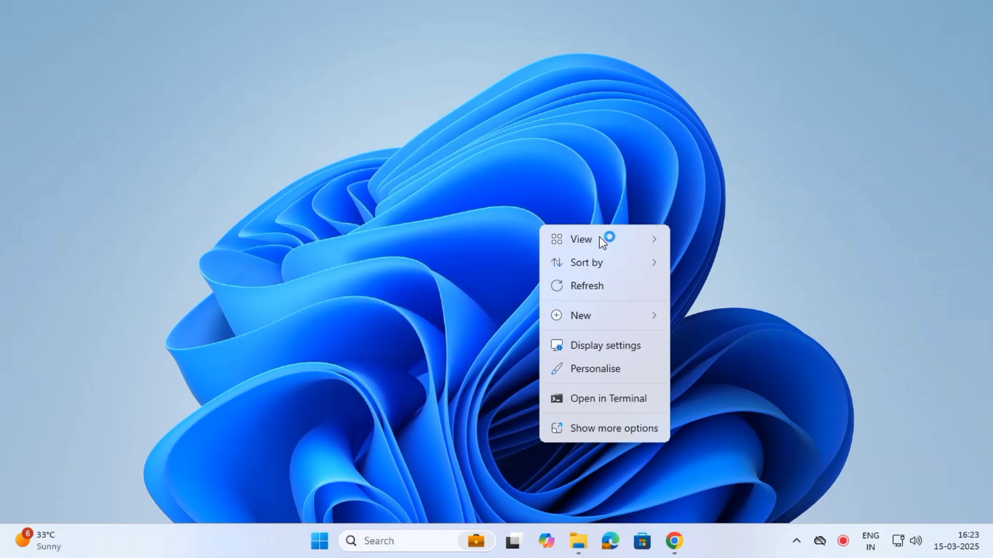
left_click(616, 282)
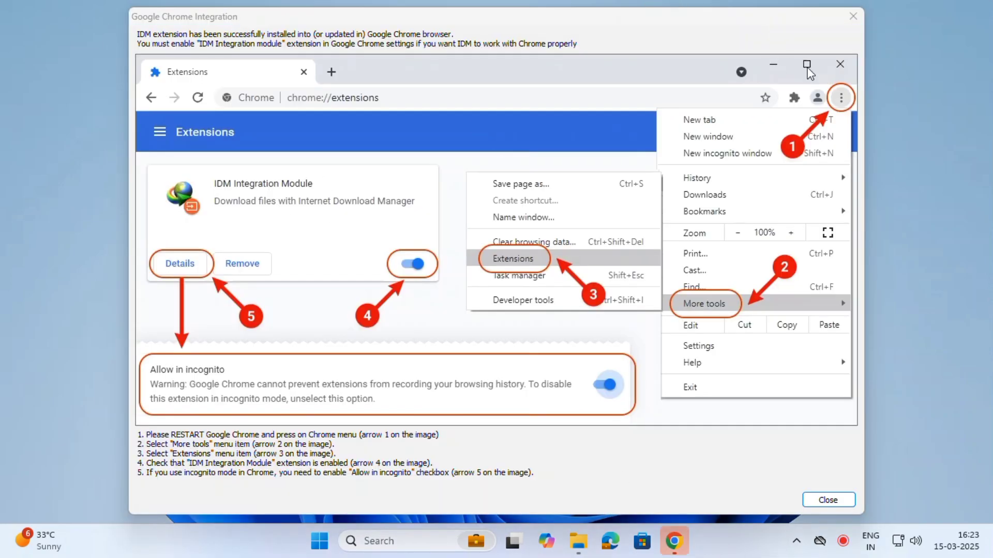
left_click(852, 17)
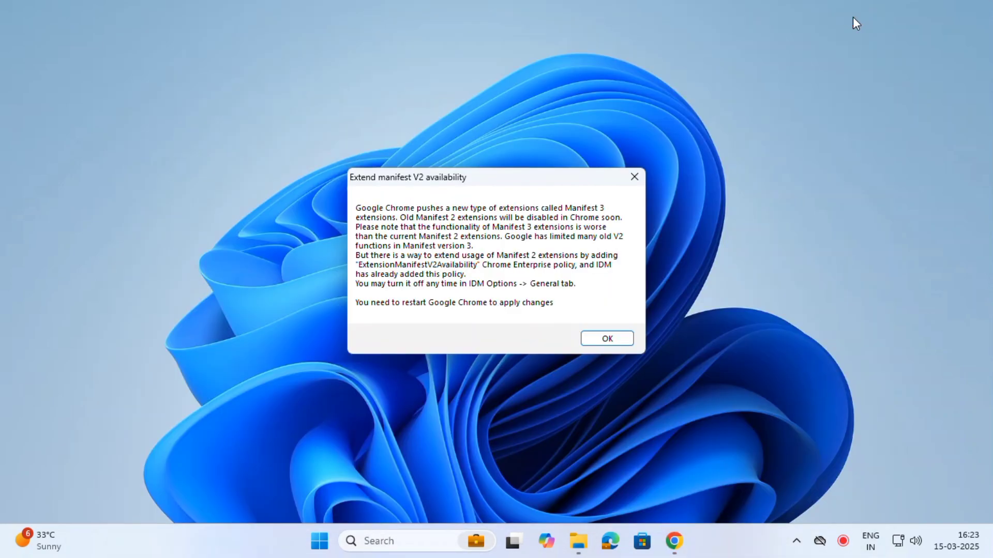
left_click(607, 339)
right_click(626, 180)
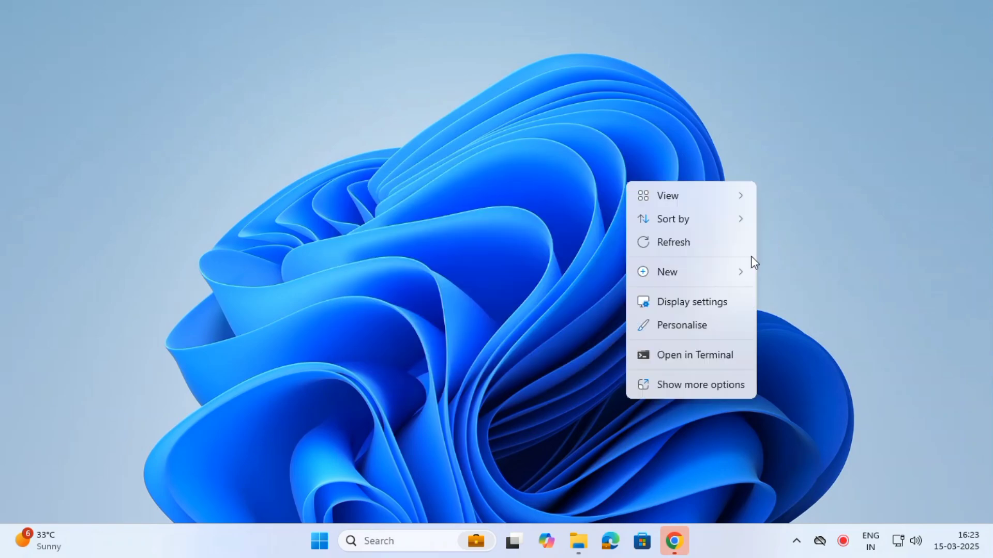
left_click(622, 292)
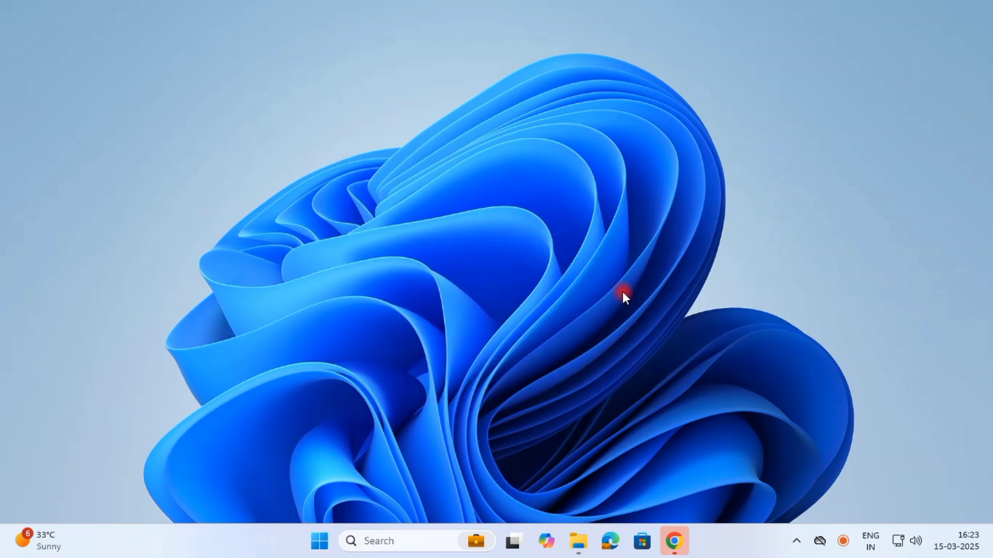
Launch Internet Download Manager via a taskbar search for 'idm' and close Tip of the Day
left_click(367, 541)
type("idm")
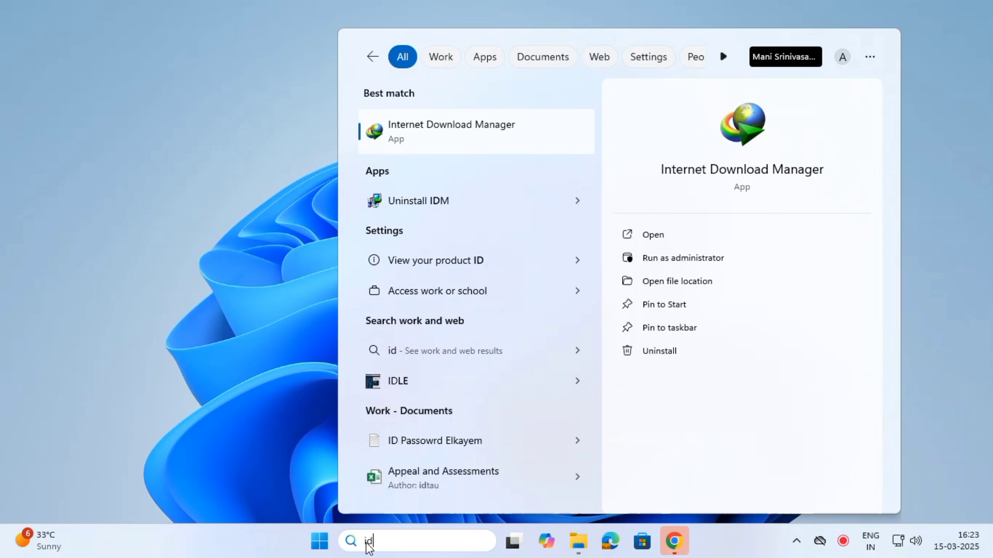
left_click(457, 143)
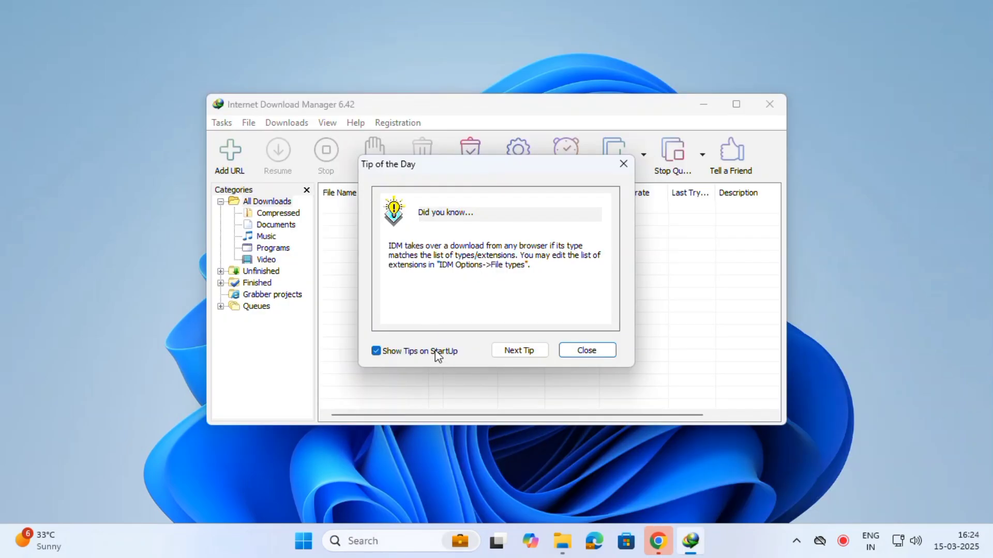
left_click(598, 348)
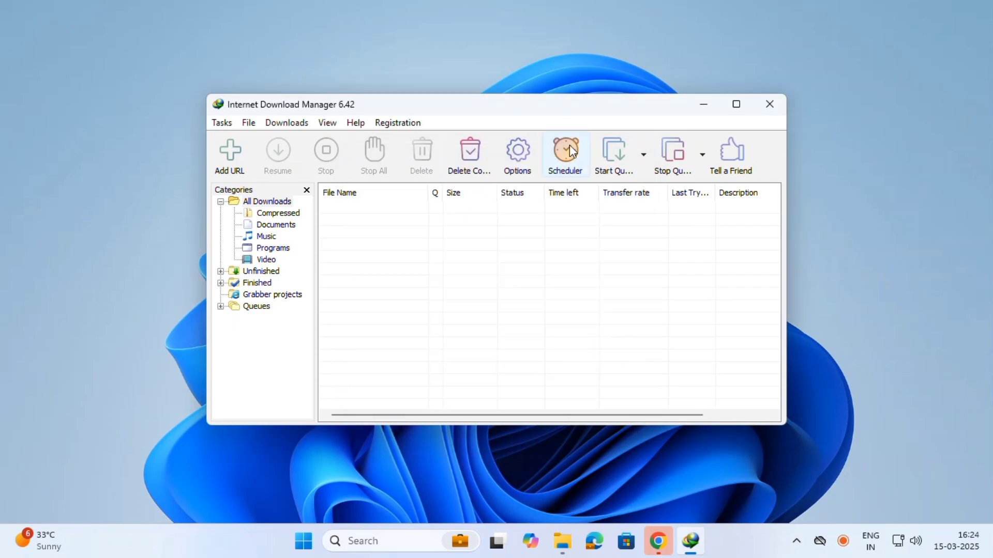
Open the empty Registration form from the Registration menu and nudge it left
left_click(413, 124)
left_click(435, 155)
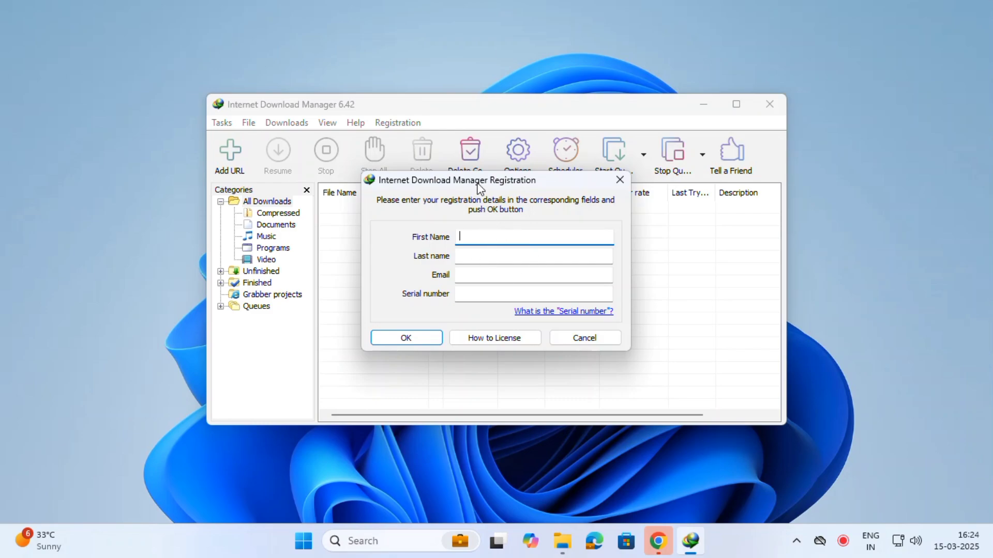
left_click_drag(477, 186, 453, 182)
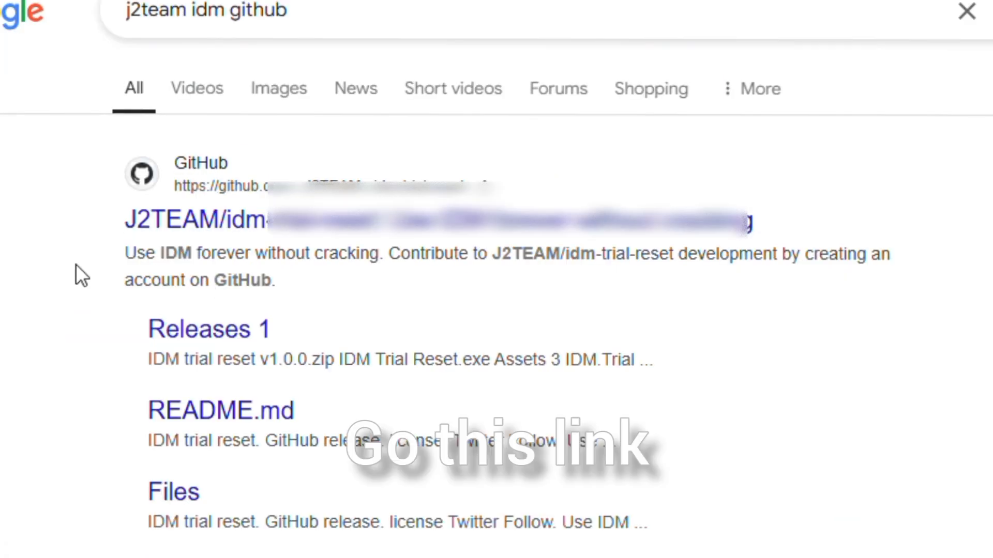
Save the 861 KB IDM trial reset zip from the J2TEAM GitHub v1.0.0 release
left_click(257, 212)
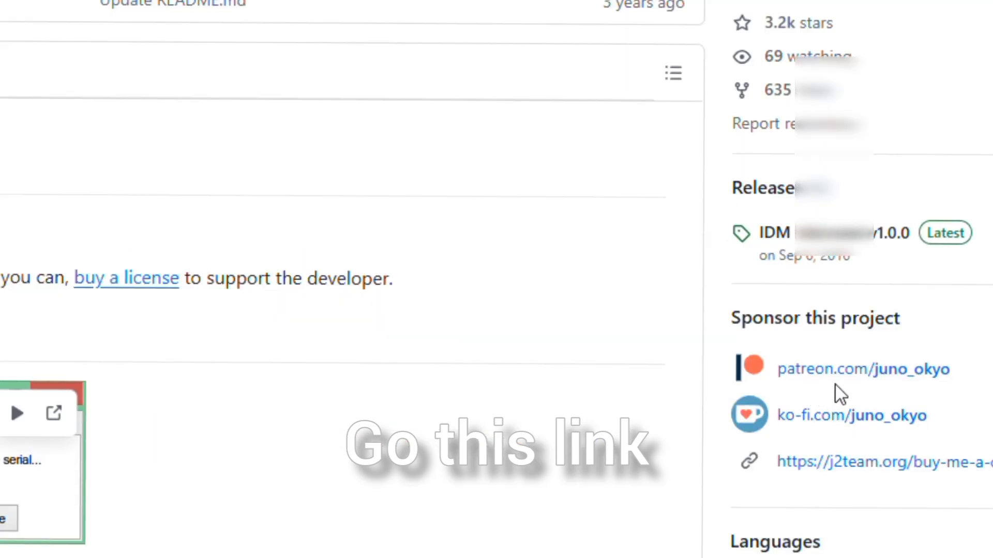
left_click(896, 230)
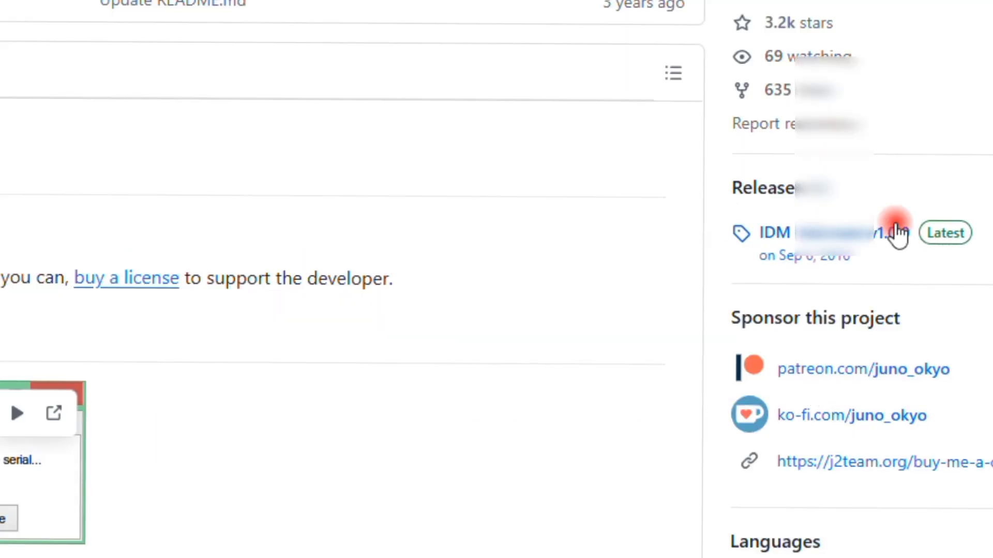
scroll(310, 236, "down", 5)
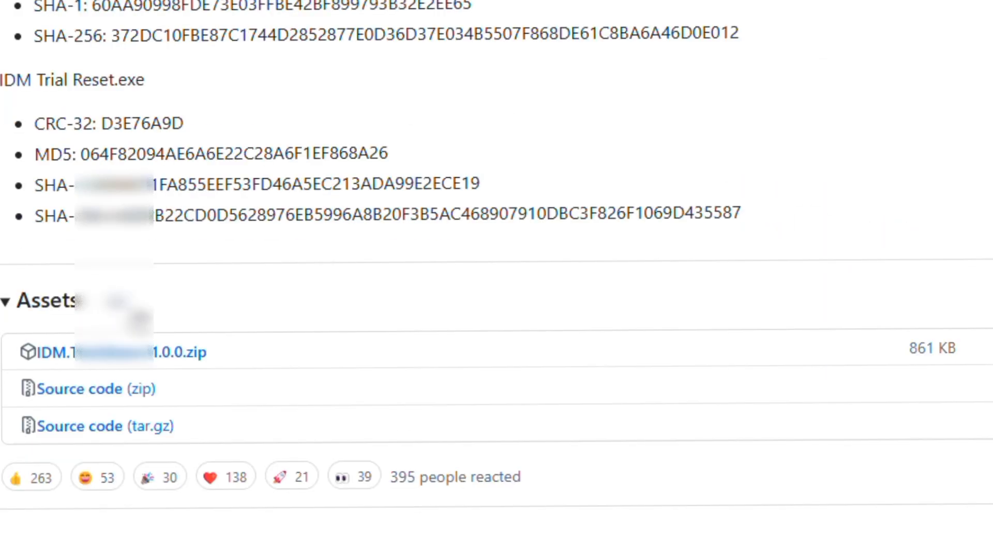
left_click(161, 352)
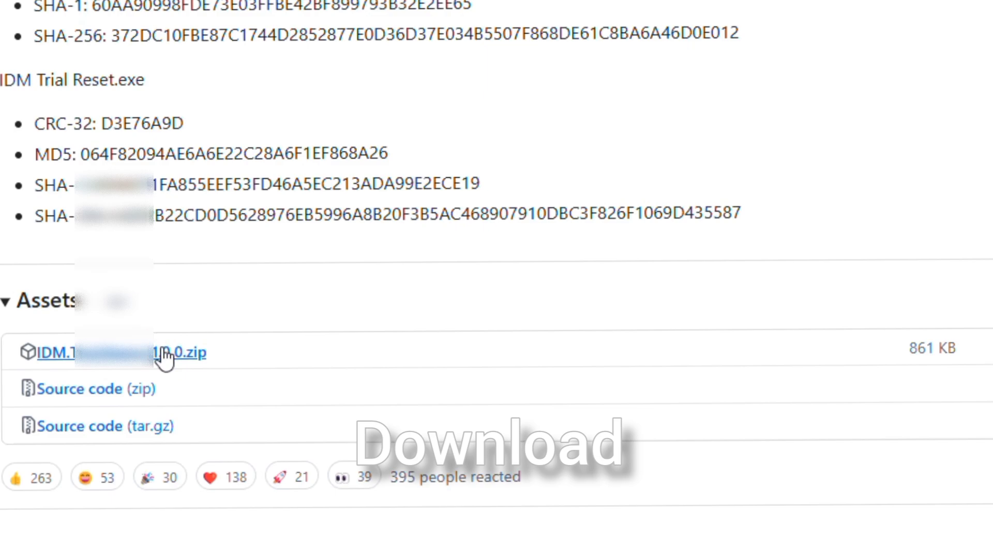
left_click(448, 345)
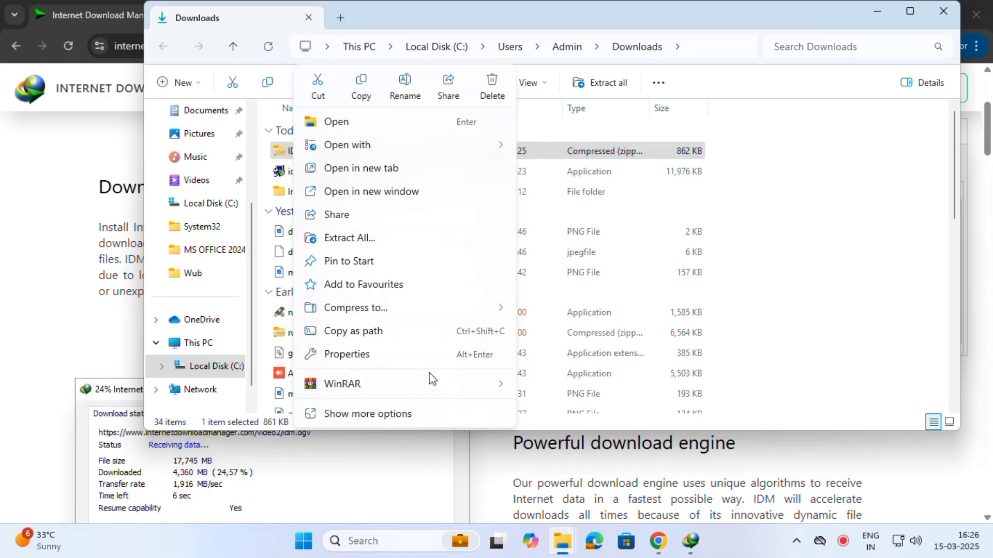
Extract the zip to an IDM.Trial folder with WinRAR and run IDM Trial as administrator
mouse_move(437, 387)
left_click(620, 433)
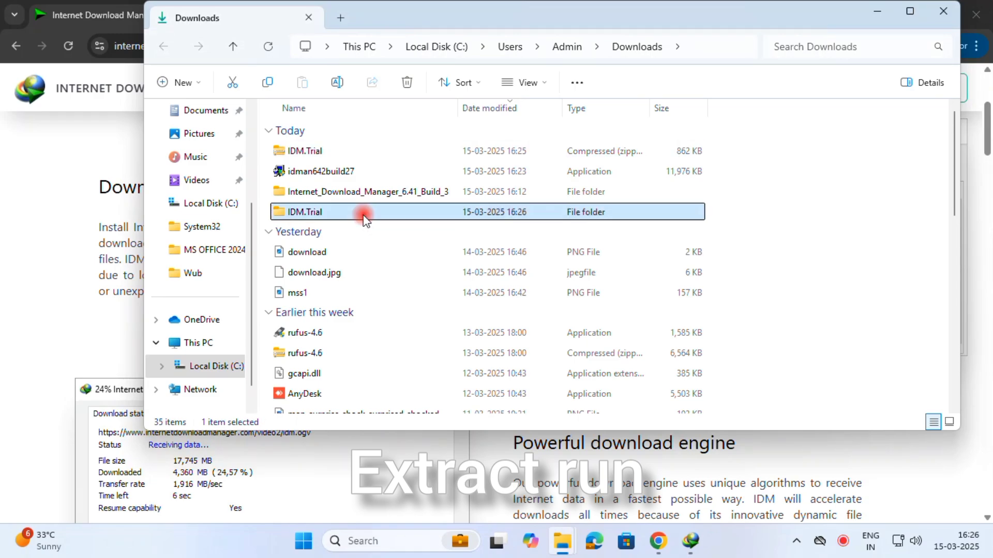
double_click(363, 213)
right_click(323, 150)
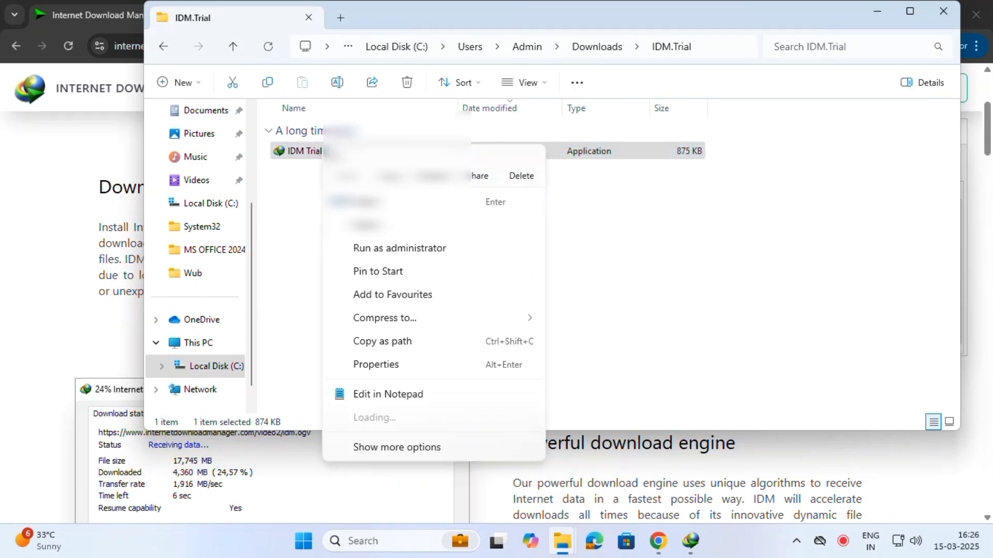
left_click(462, 249)
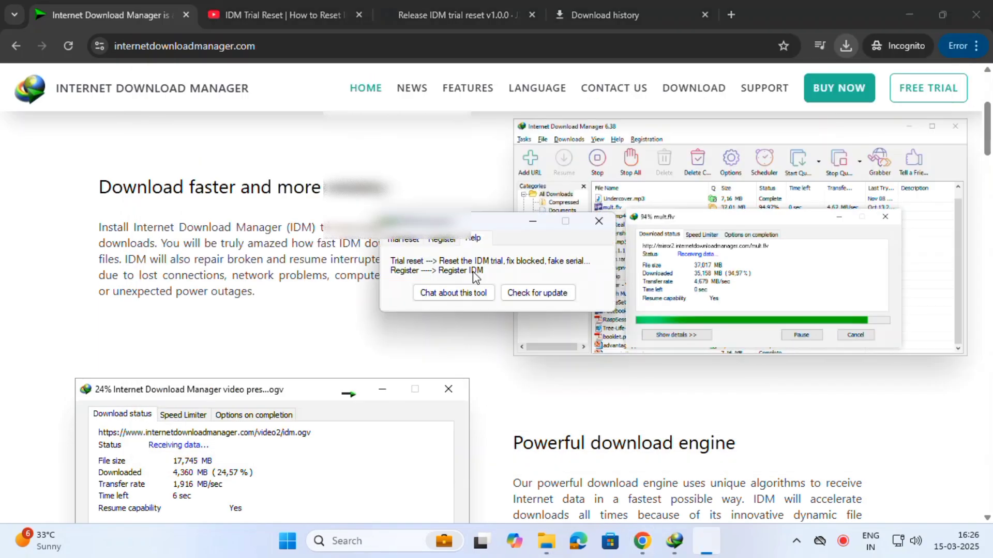
Confirm the tool has no update, then turn on Automatically under Trial reset
left_click(508, 297)
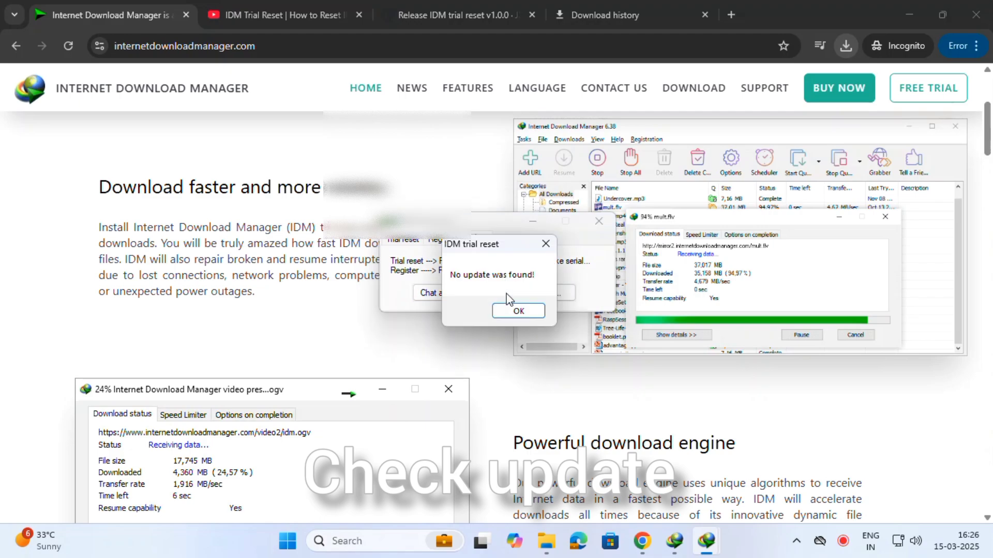
left_click(519, 312)
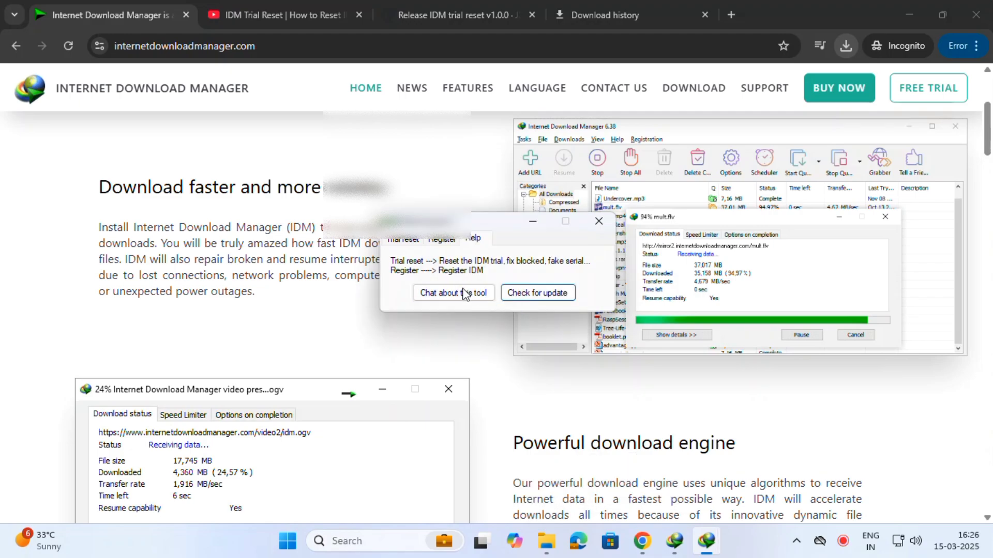
left_click(409, 240)
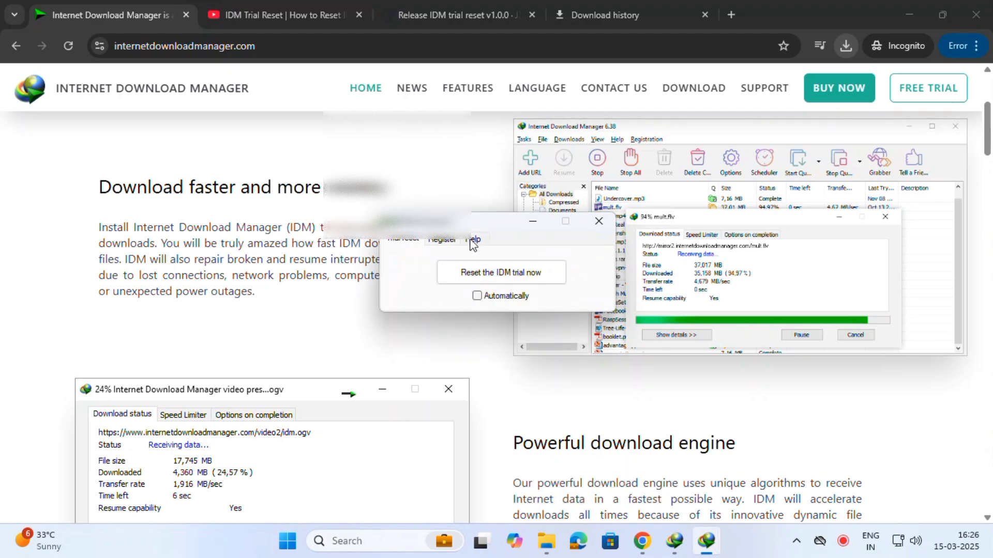
left_click(520, 297)
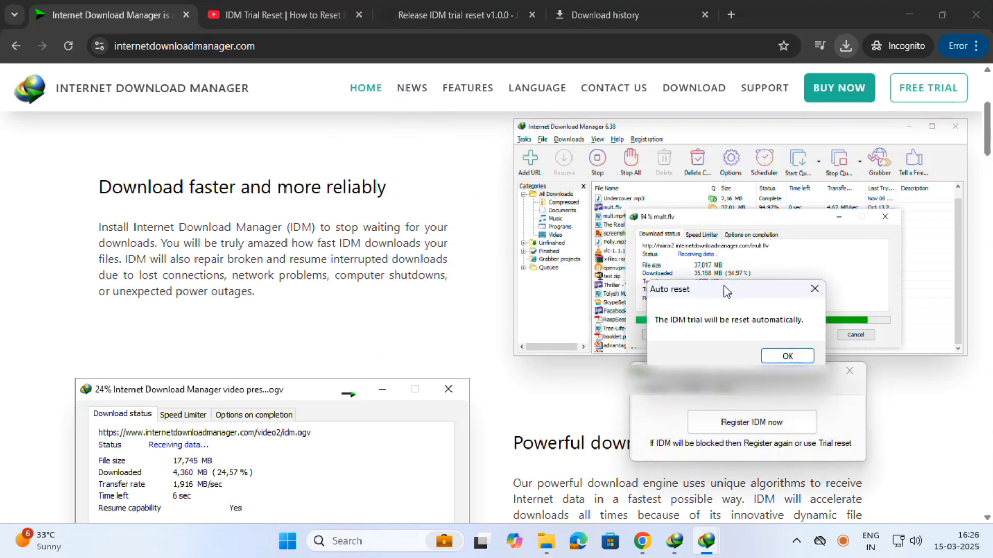
Acknowledge the auto-reset confirmation and exit IDM Trial Reset
left_click_drag(746, 405, 736, 441)
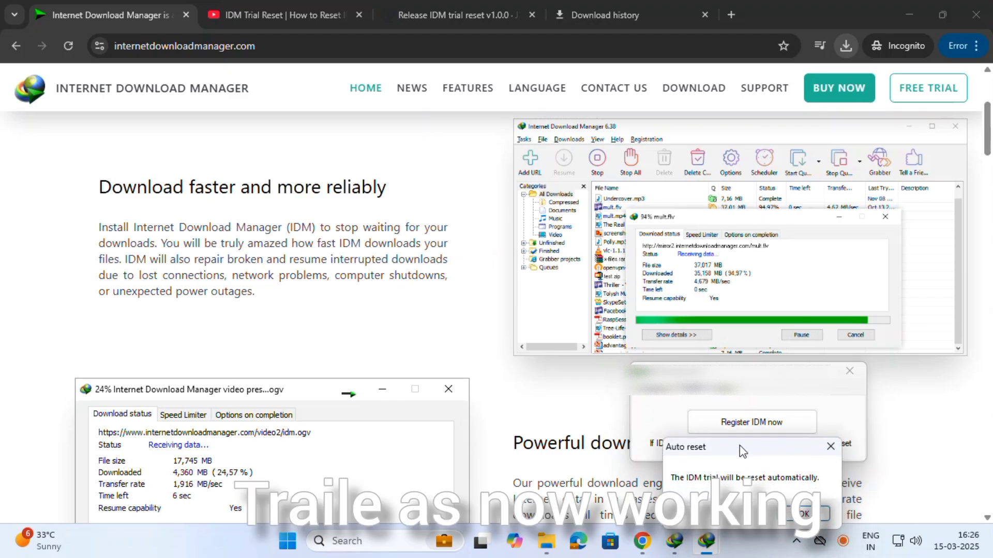
left_click(801, 509)
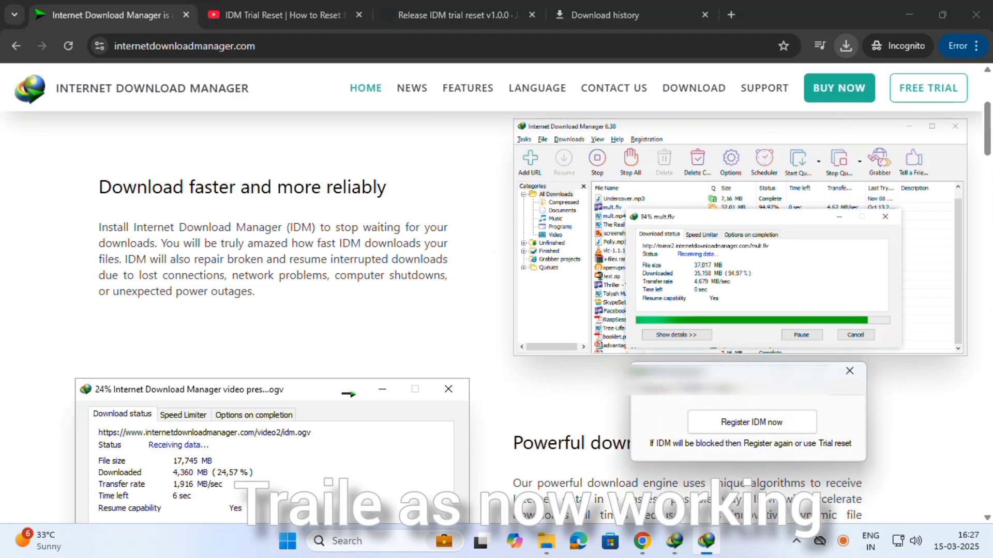
left_click(853, 366)
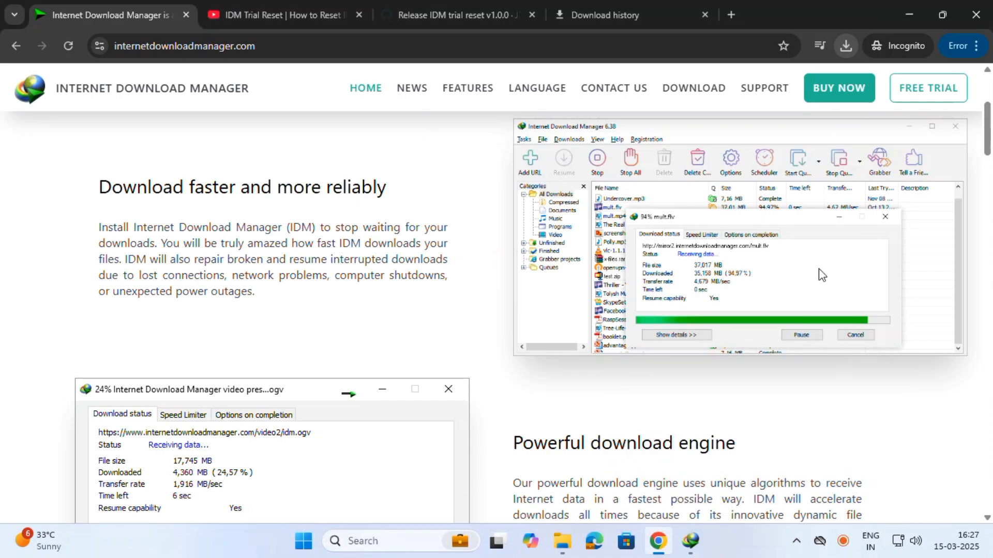
Minimize Chrome and test IDM's Registration menu and Add URL dialog, closing each
left_click(910, 16)
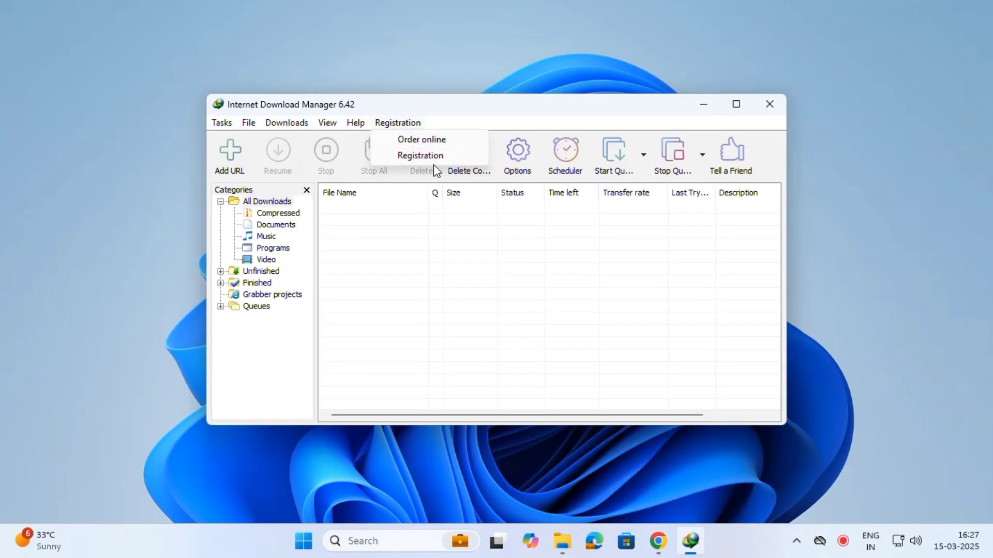
left_click(211, 123)
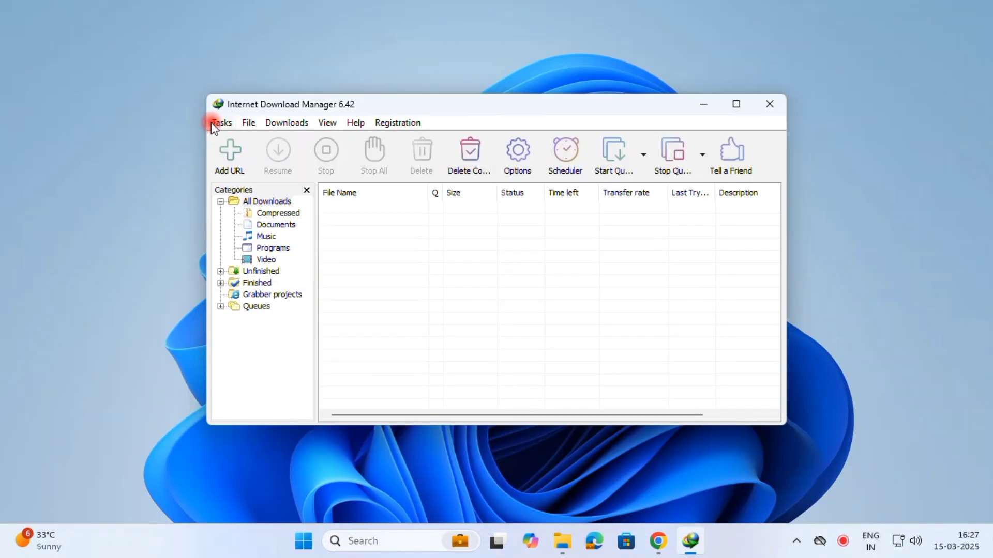
left_click(252, 150)
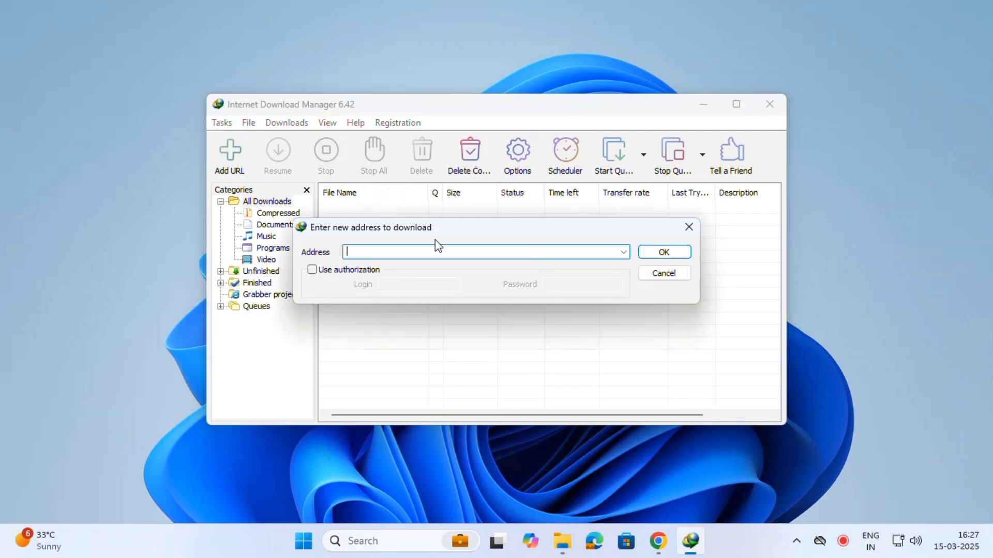
left_click(689, 227)
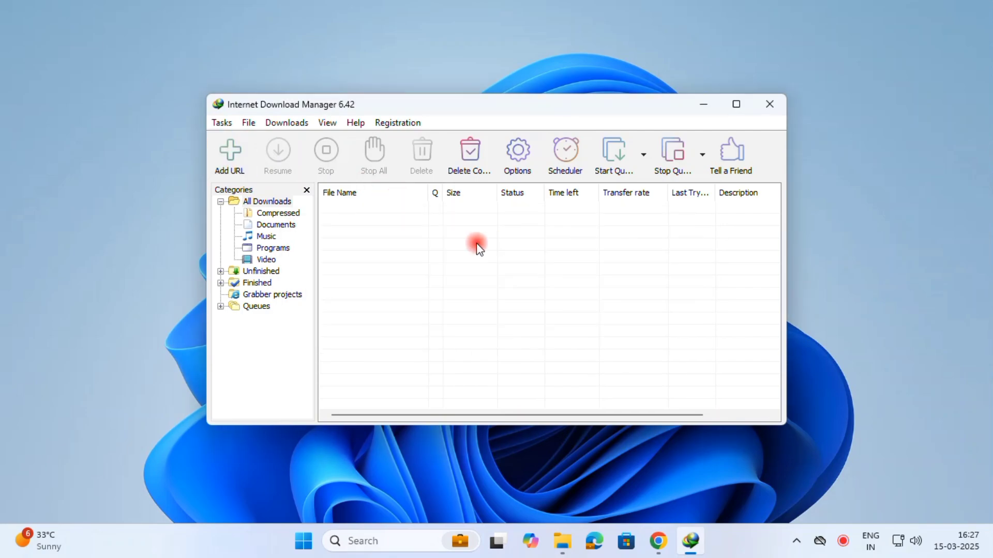
left_click(251, 123)
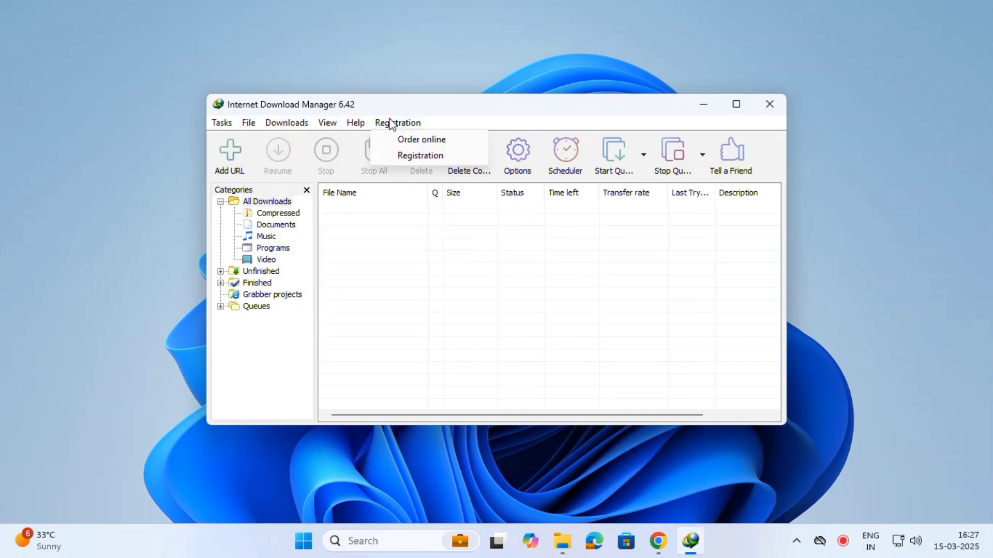